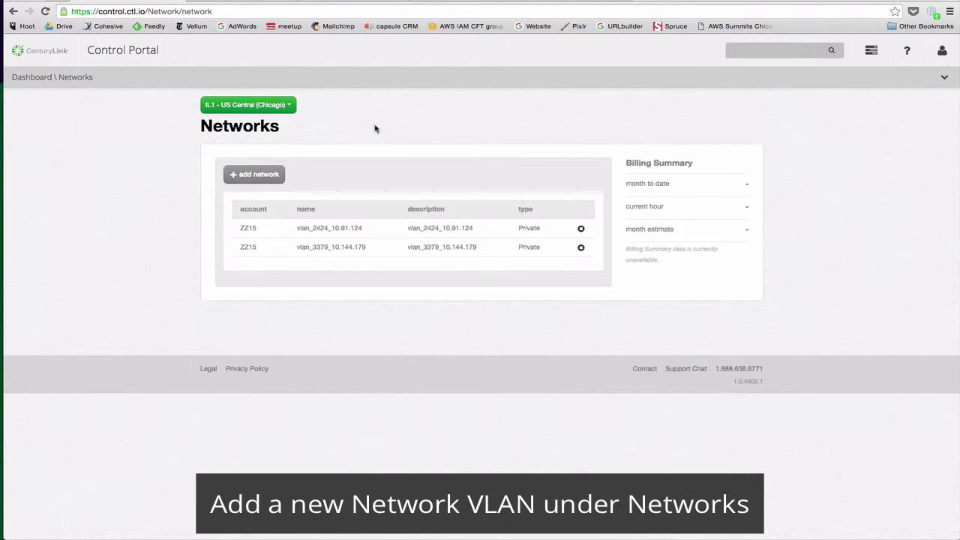
# Open the vlan_2424_10.91.124 network and scroll to its IP Addresses table for mask, gateway and free IPs
pyautogui.click(270, 176)
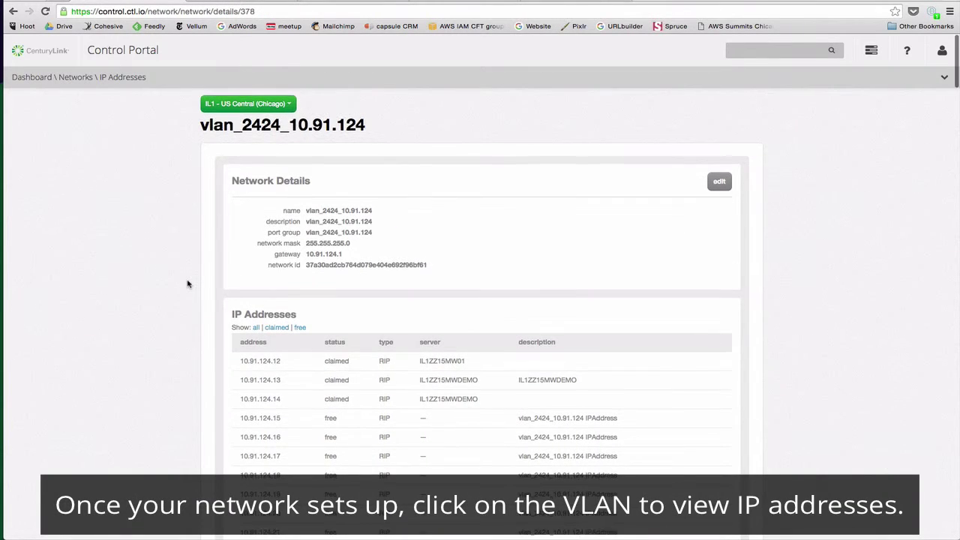
pyautogui.scroll(-1, 188, 283)
pyautogui.scroll(-5, 188, 283)
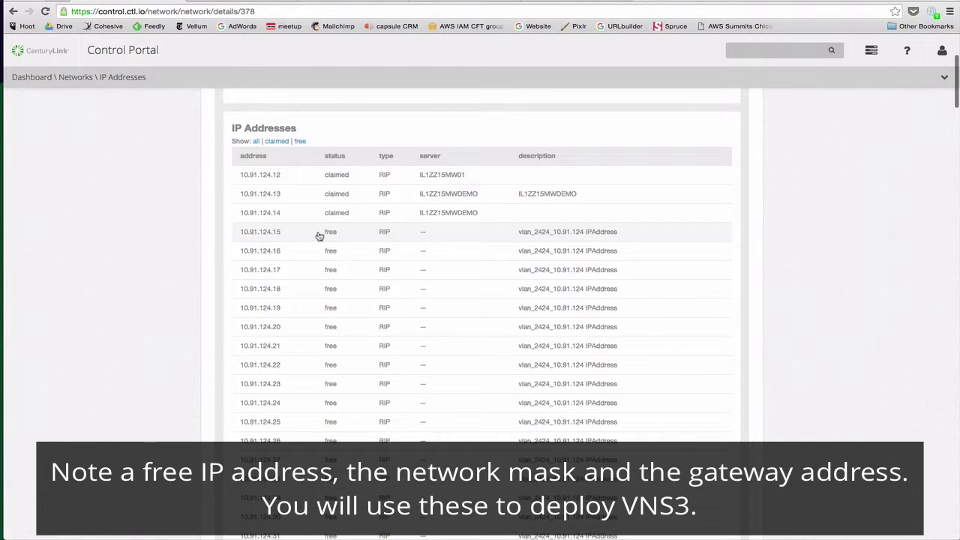
pyautogui.scroll(6, 193, 216)
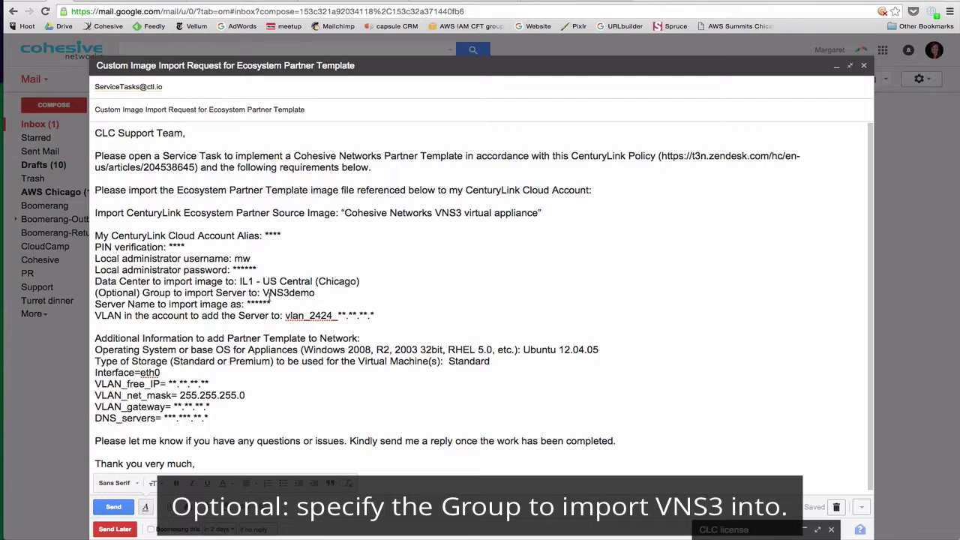
# Look over the Custom Image Import Request draft body, selecting the word Server and scrolling down
pyautogui.doubleClick(102, 304)
pyautogui.click(133, 304)
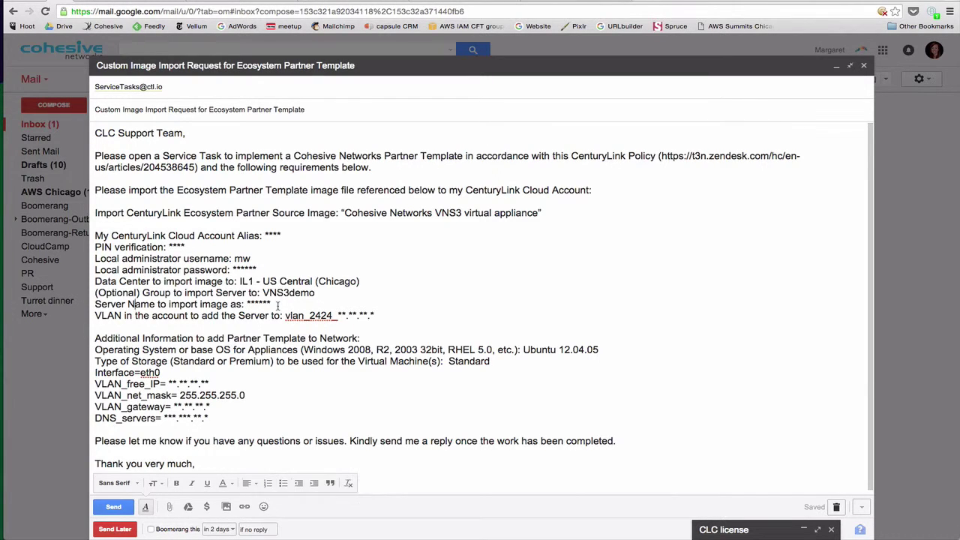
pyautogui.scroll(-1, 180, 352)
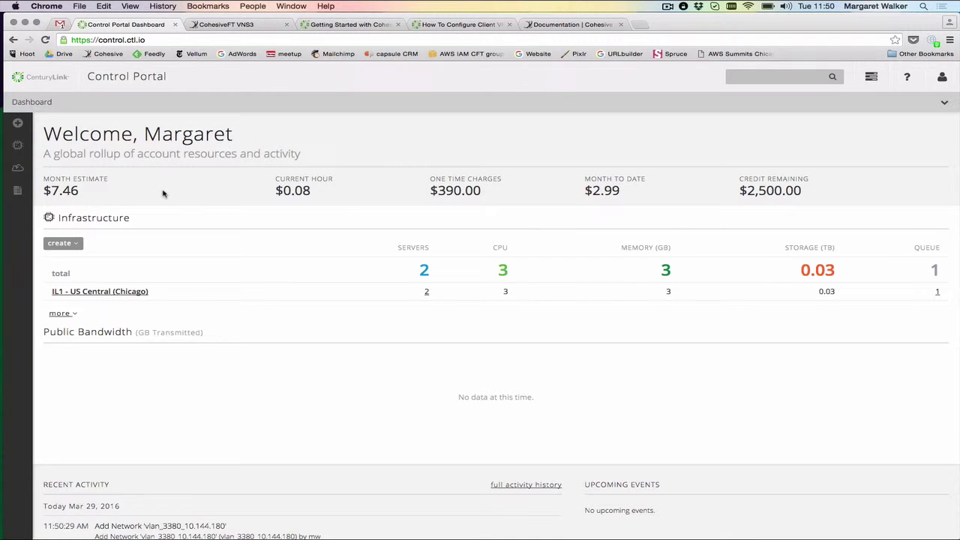
# Go to Network > VPN and download the default VPN certificate
pyautogui.moveTo(395, 108)
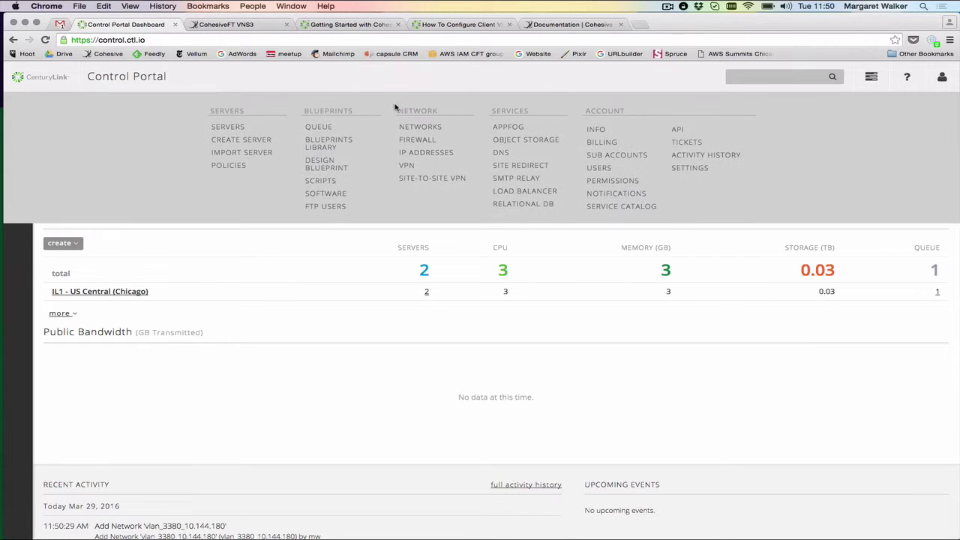
pyautogui.click(407, 166)
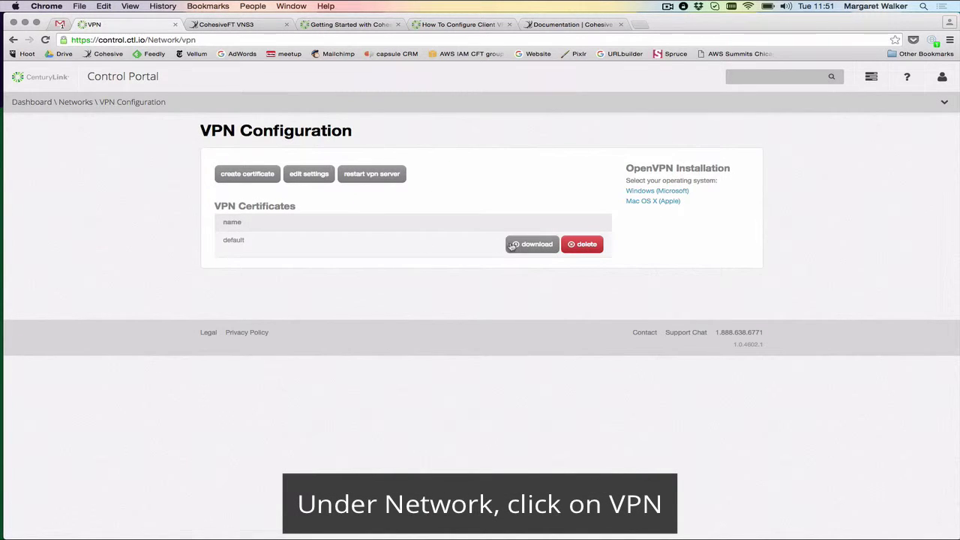
pyautogui.click(511, 247)
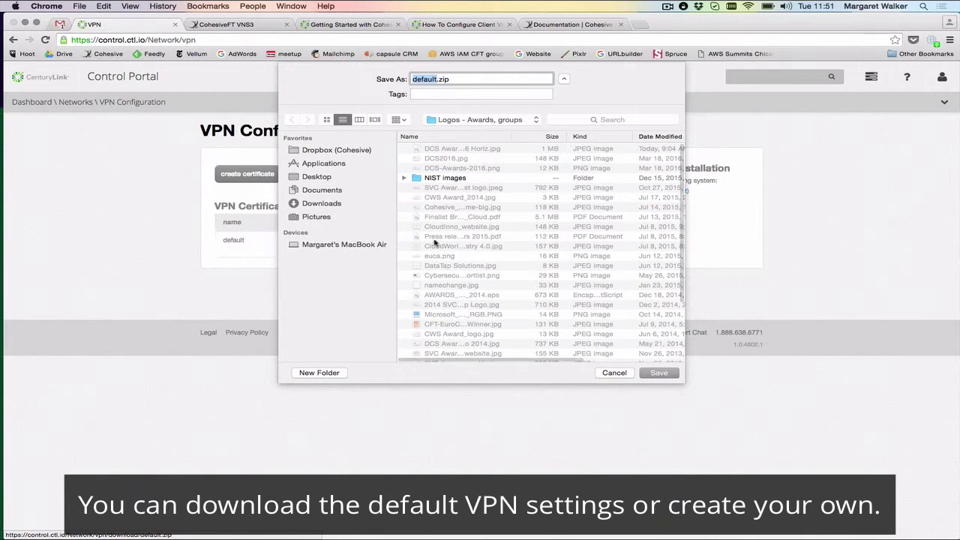
pyautogui.press('Escape')
# Connect the Viscosity VPN client using the default profile
pyautogui.click(682, 6)
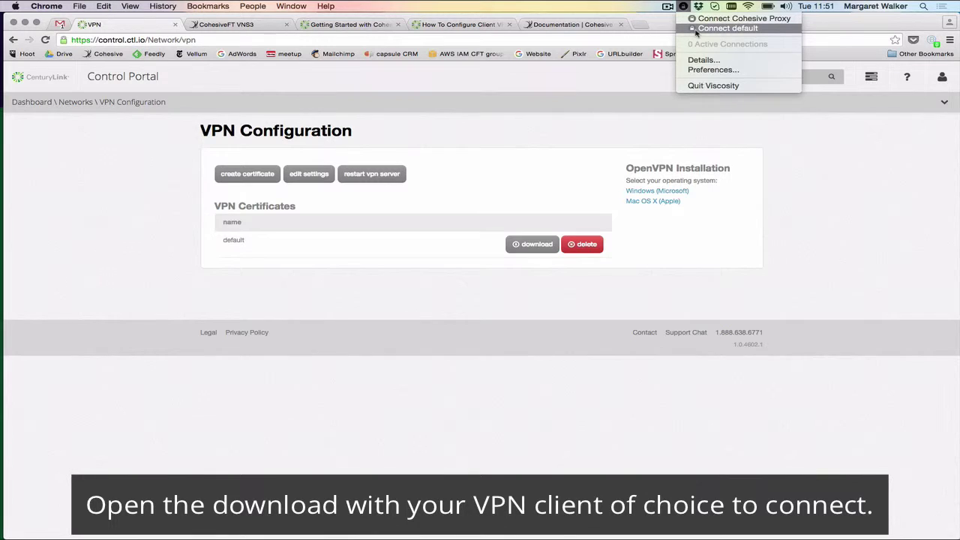
pyautogui.click(726, 28)
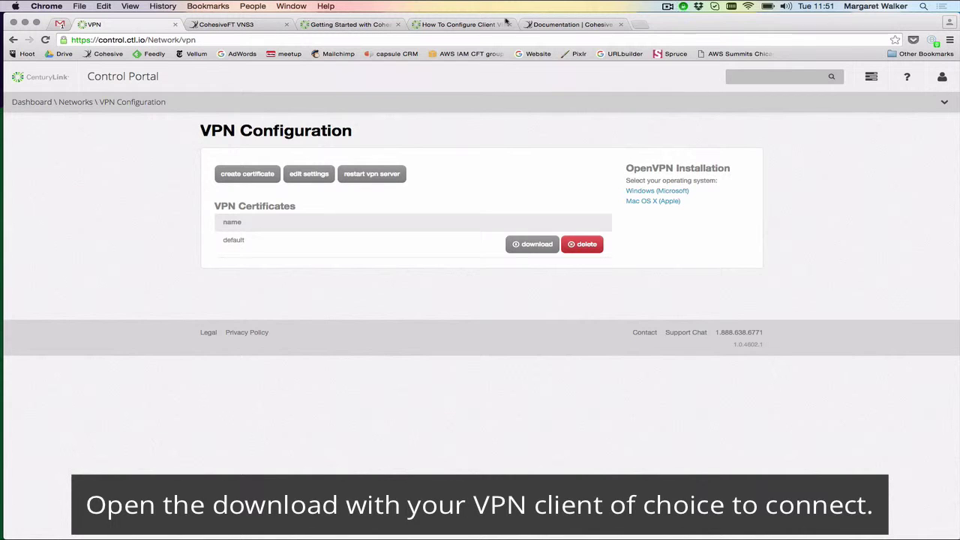
pyautogui.moveTo(145, 109)
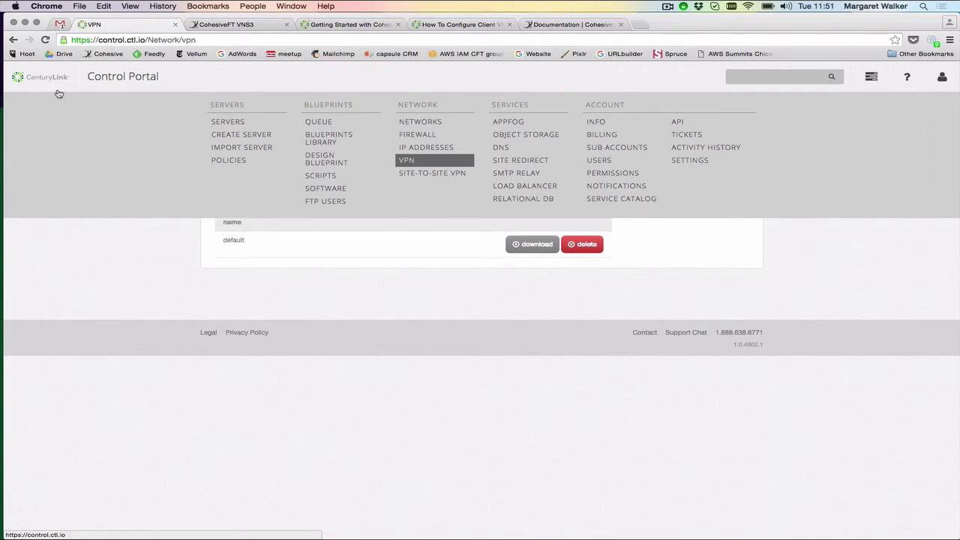
# From the Chicago servers list, expand VNS3demo and open the IL1ZZ15MWDEMO server page
pyautogui.click(32, 104)
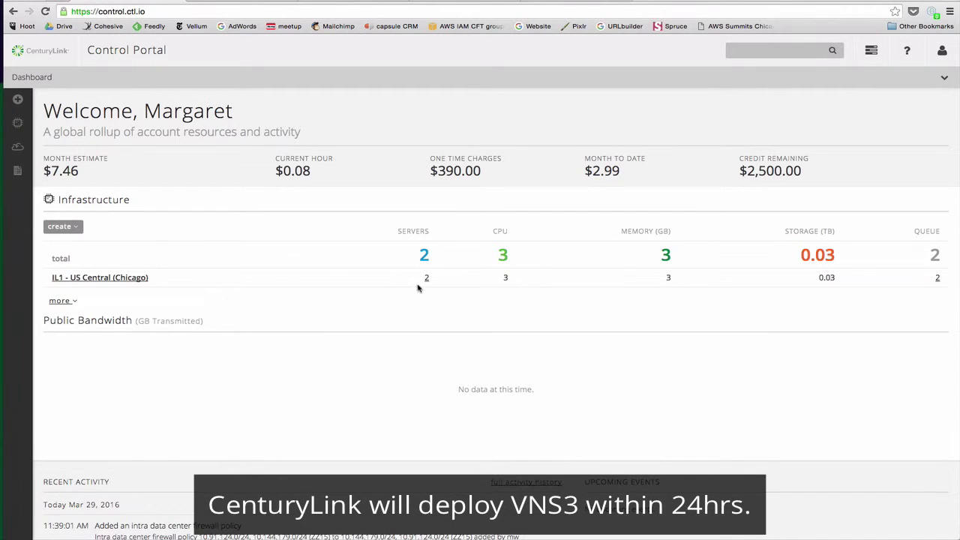
pyautogui.click(426, 280)
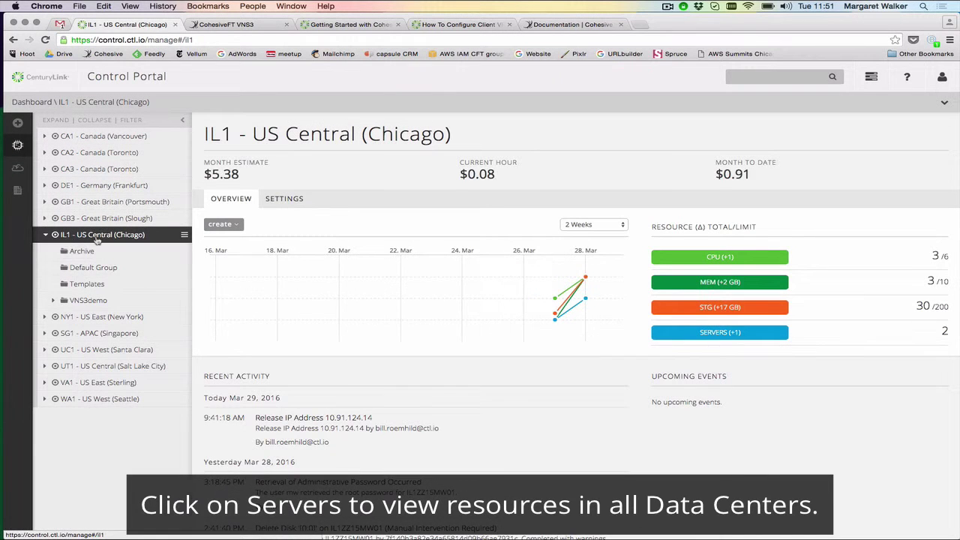
pyautogui.click(105, 301)
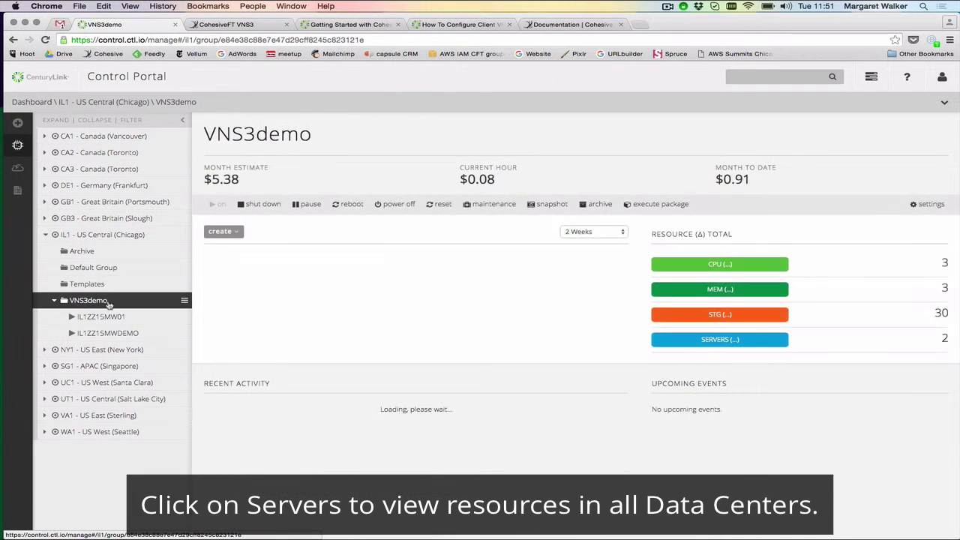
pyautogui.click(118, 336)
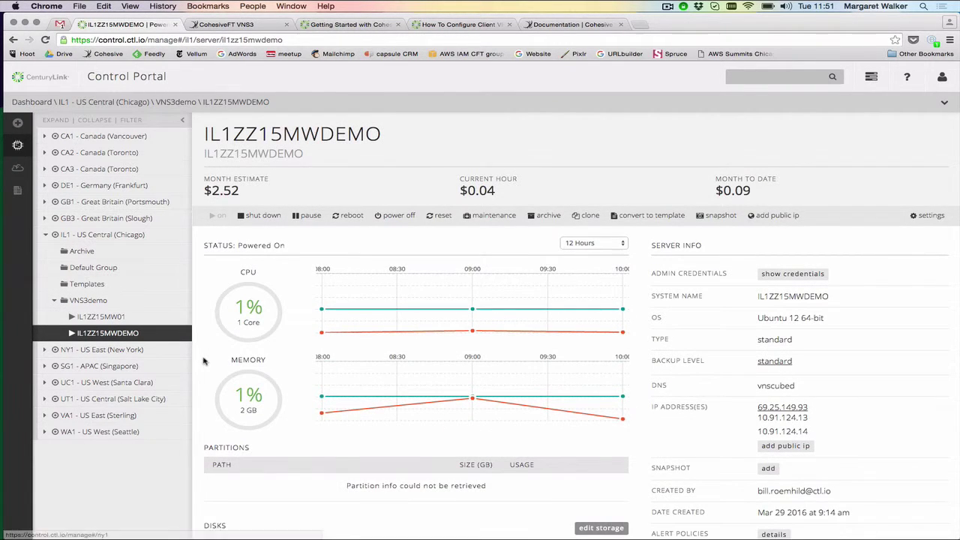
pyautogui.scroll(-2, 202, 361)
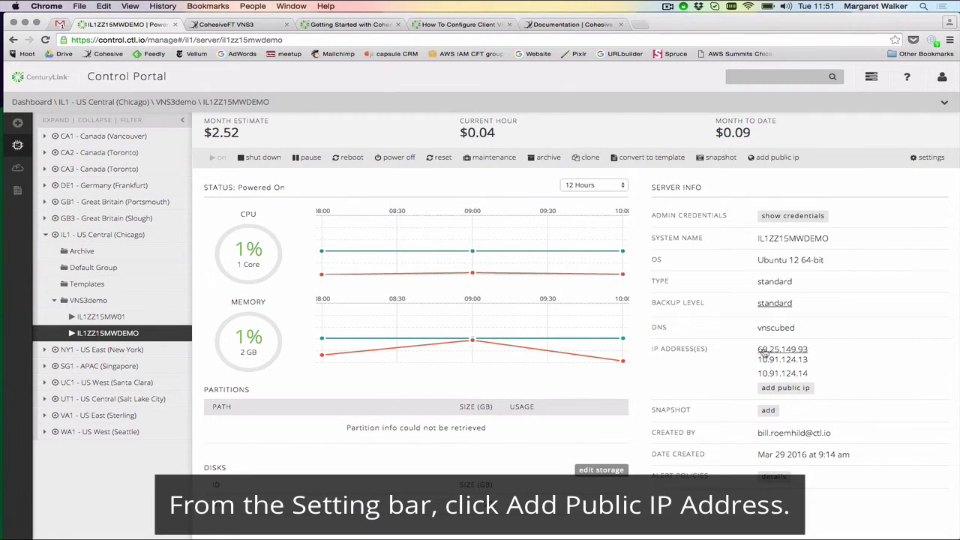
# Start a new public IP with custom ports TCP 8000 and UDP 1194
pyautogui.click(776, 157)
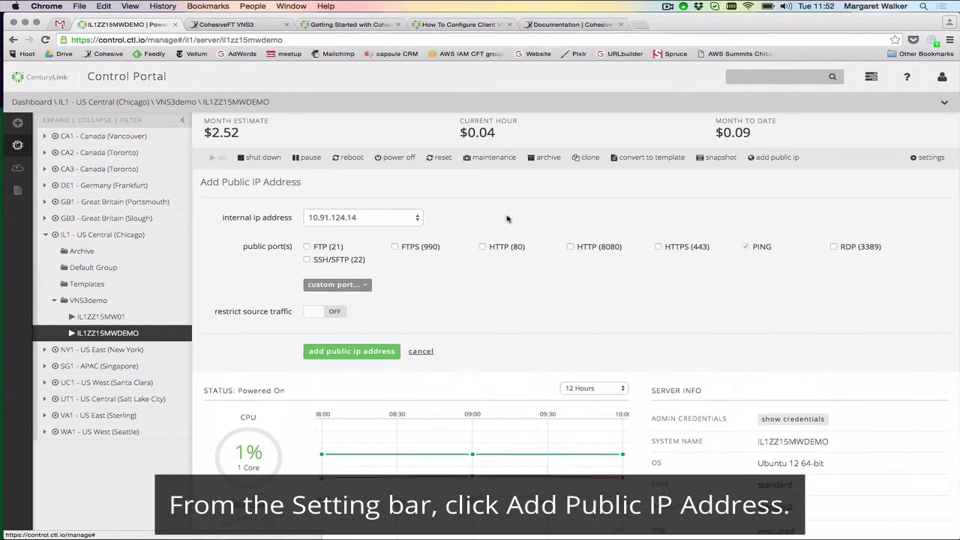
pyautogui.click(337, 285)
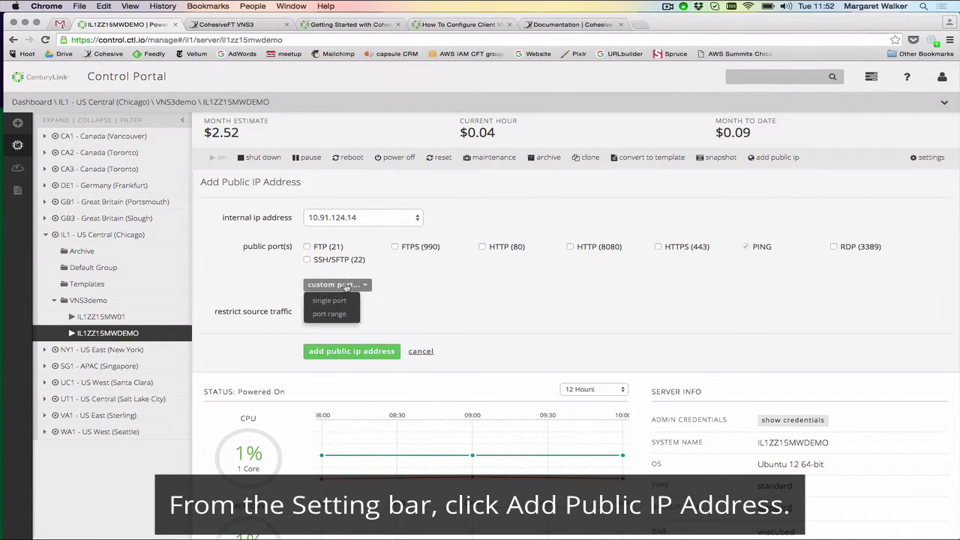
pyautogui.click(342, 299)
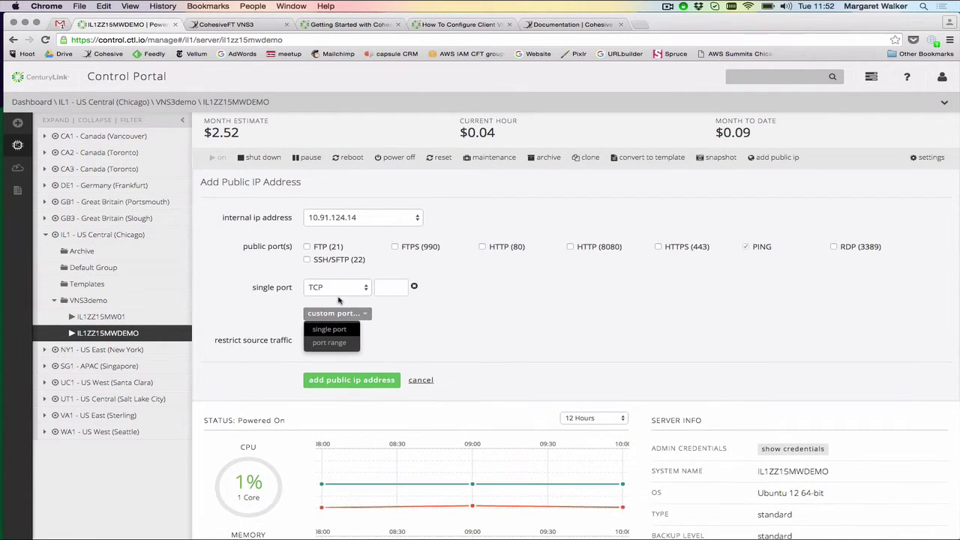
pyautogui.click(378, 288)
pyautogui.write('8000')
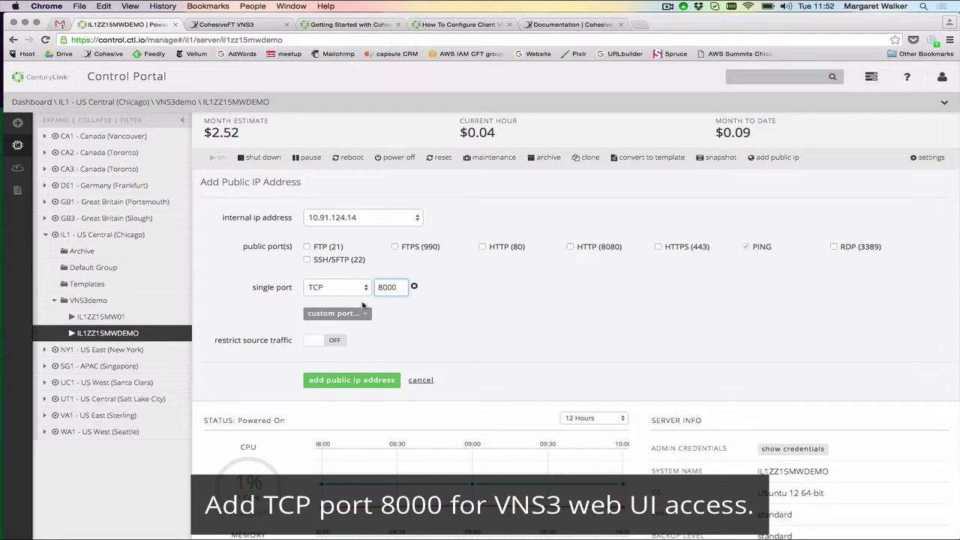
pyautogui.click(337, 312)
pyautogui.click(341, 330)
pyautogui.click(366, 317)
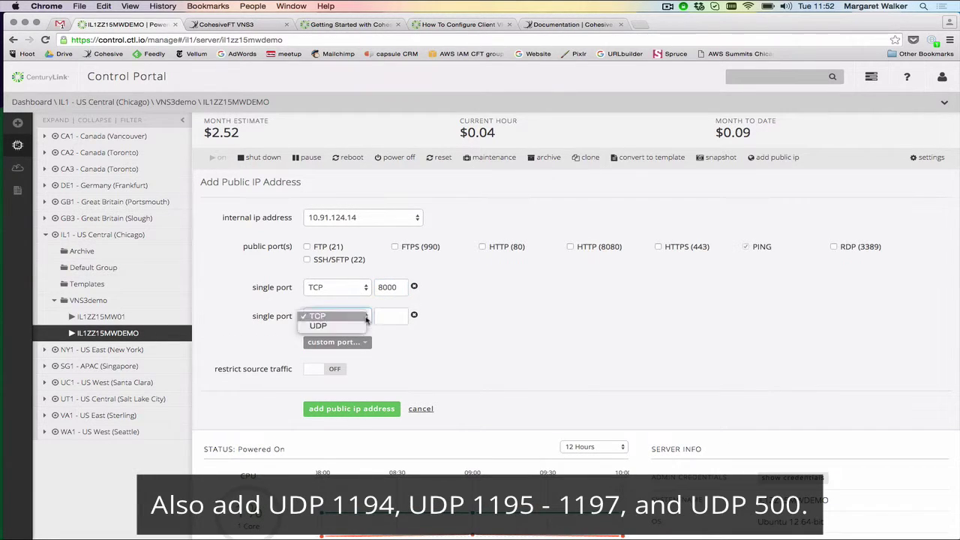
pyautogui.click(330, 325)
pyautogui.click(390, 316)
pyautogui.write('11')
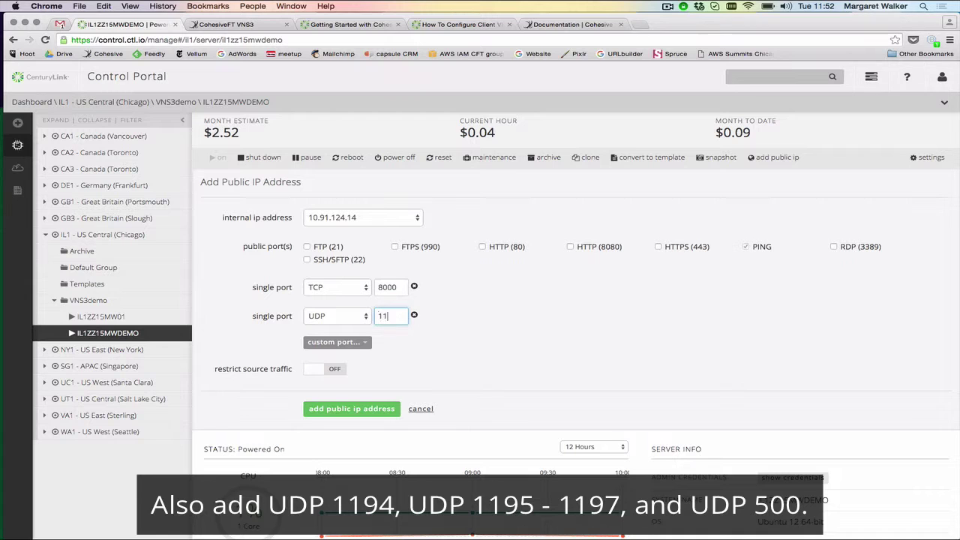
pyautogui.write('94')
# Add a UDP port range 1195–1197 to the public IP
pyautogui.click(337, 342)
pyautogui.click(337, 371)
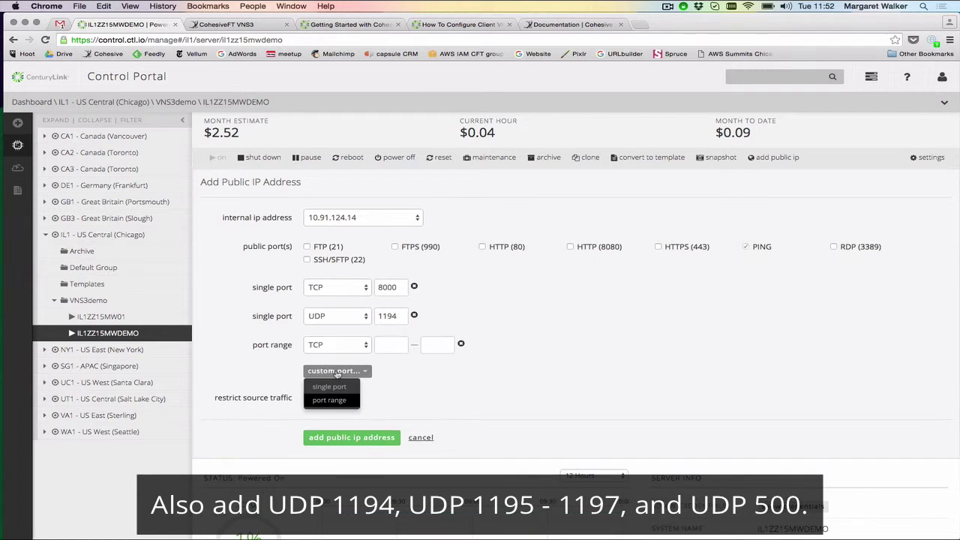
pyautogui.click(353, 345)
pyautogui.click(330, 354)
pyautogui.click(379, 346)
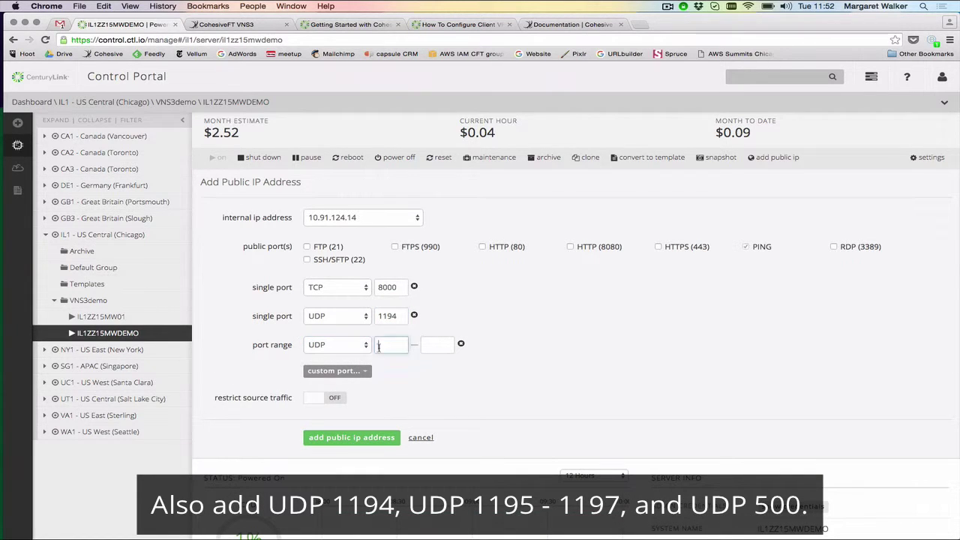
pyautogui.write('1195')
pyautogui.press('Tab')
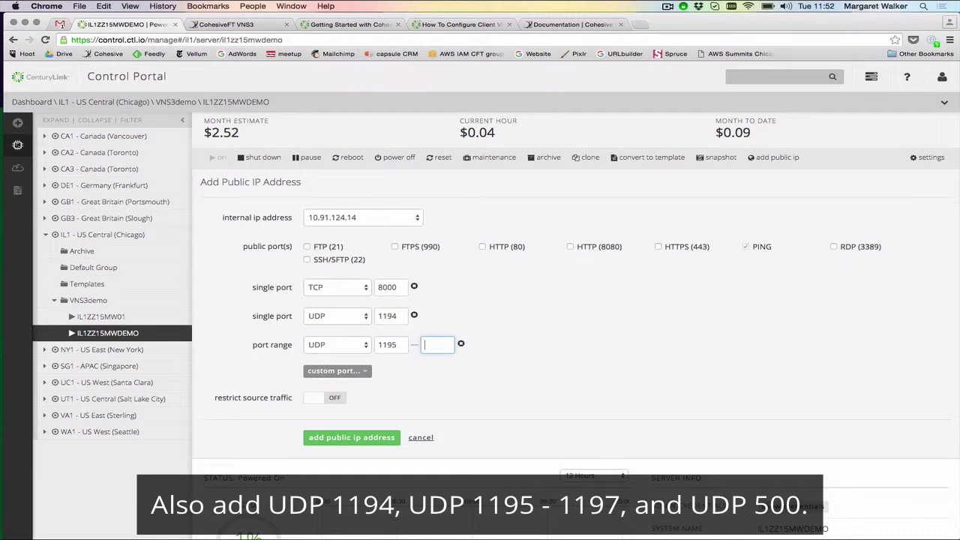
pyautogui.write('119')
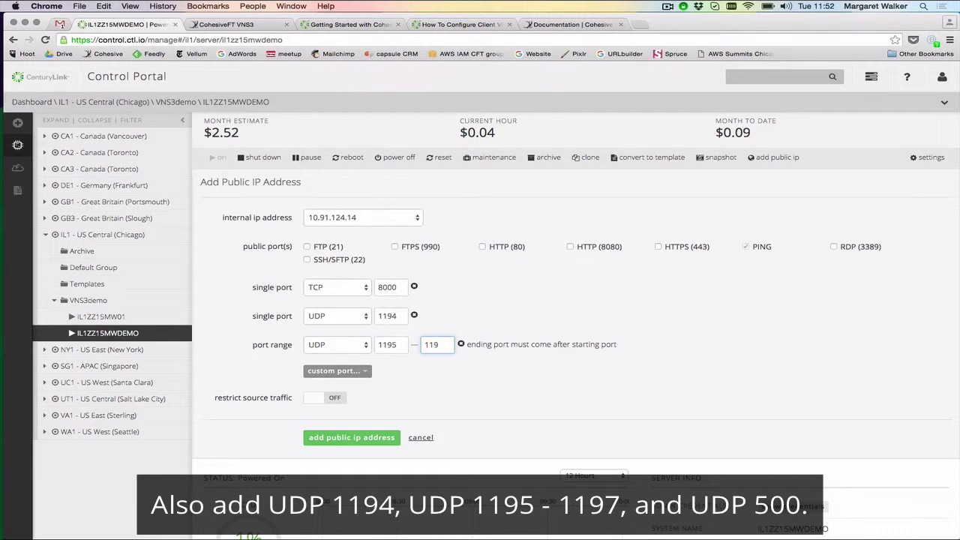
pyautogui.write('7')
# Add a single UDP port 500
pyautogui.click(334, 370)
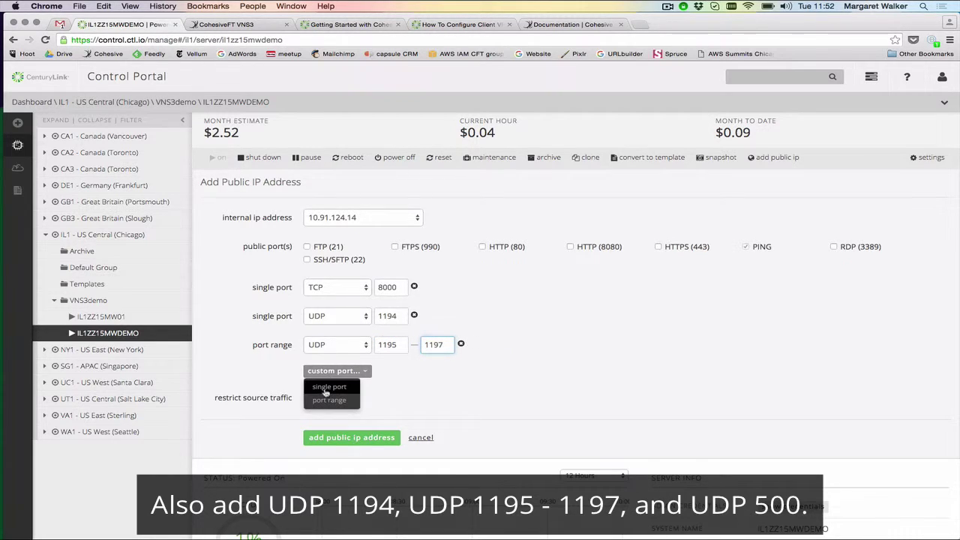
pyautogui.click(326, 387)
pyautogui.click(333, 373)
pyautogui.click(330, 385)
pyautogui.click(391, 375)
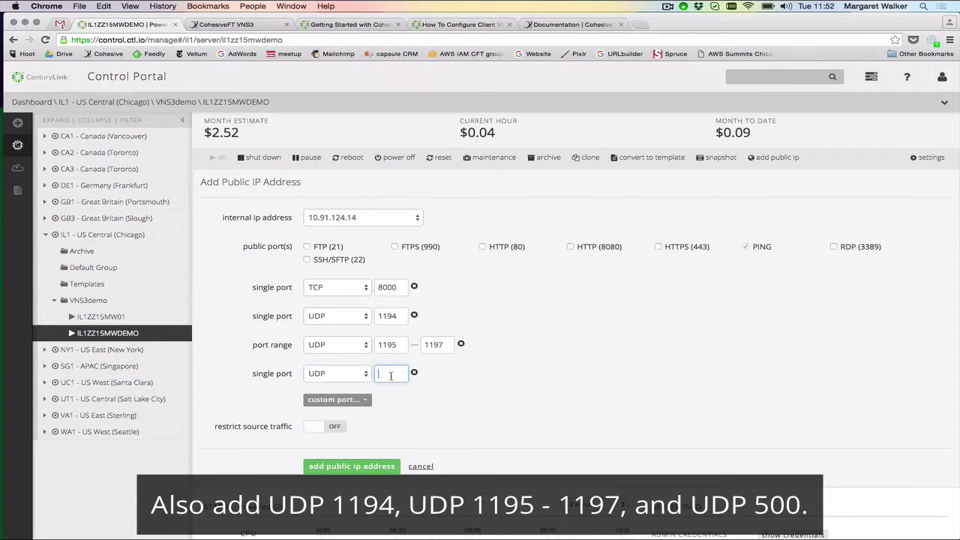
pyautogui.write('500')
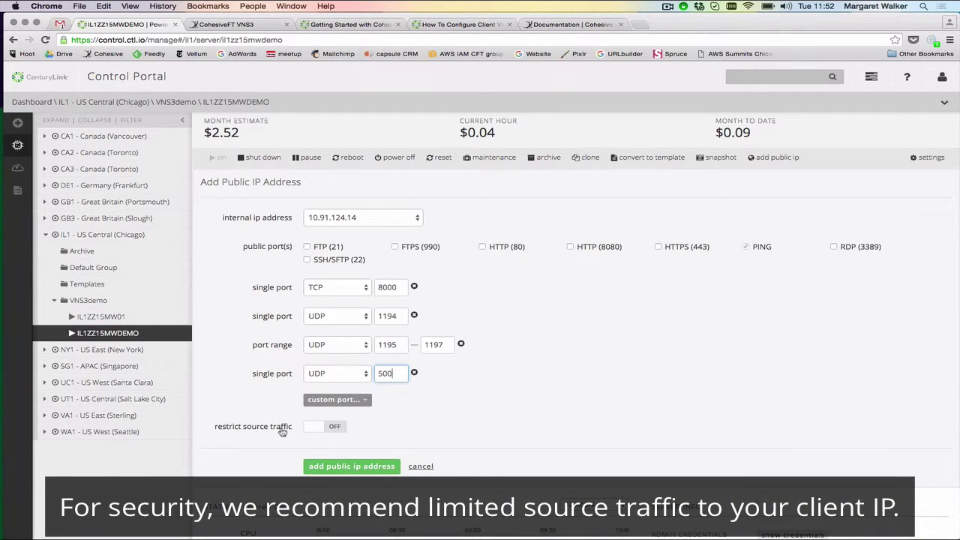
# Restrict source traffic to 10.91.35.231/32 and add the public IP address
pyautogui.click(328, 428)
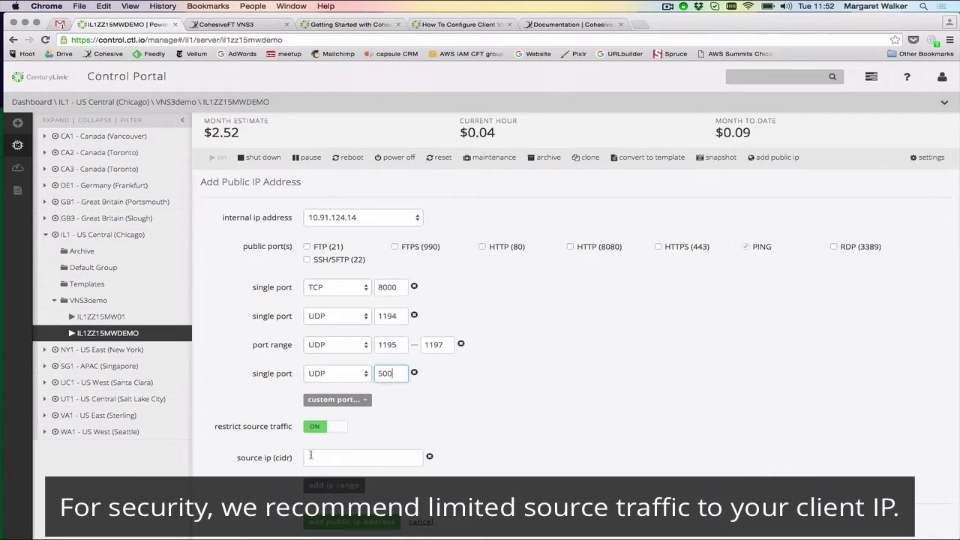
pyautogui.click(311, 455)
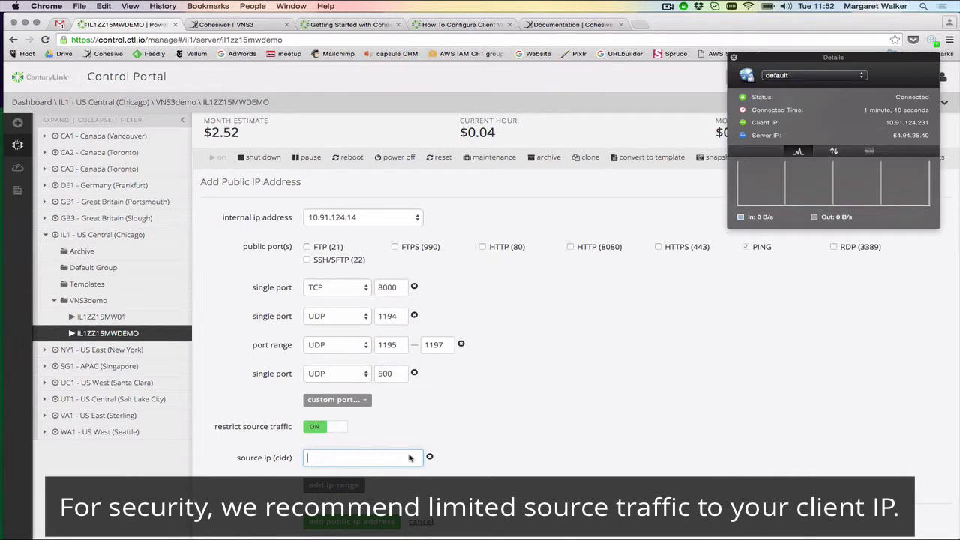
pyautogui.write('10.9')
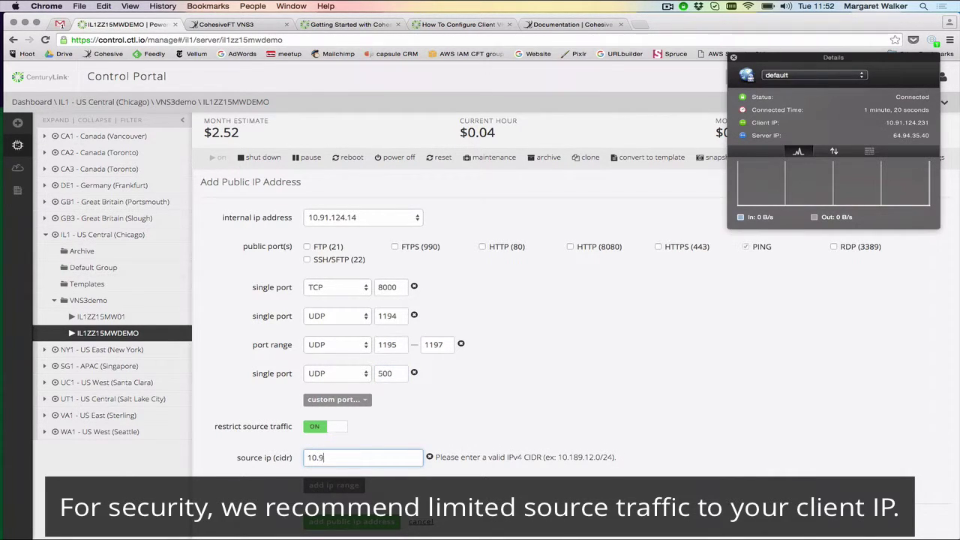
pyautogui.write('1.35.231/32')
pyautogui.click(321, 522)
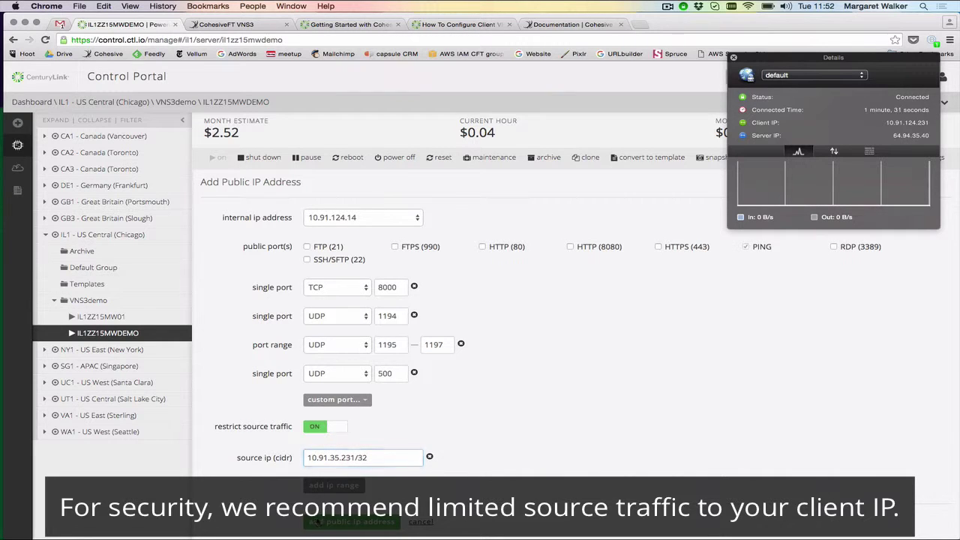
pyautogui.click(733, 58)
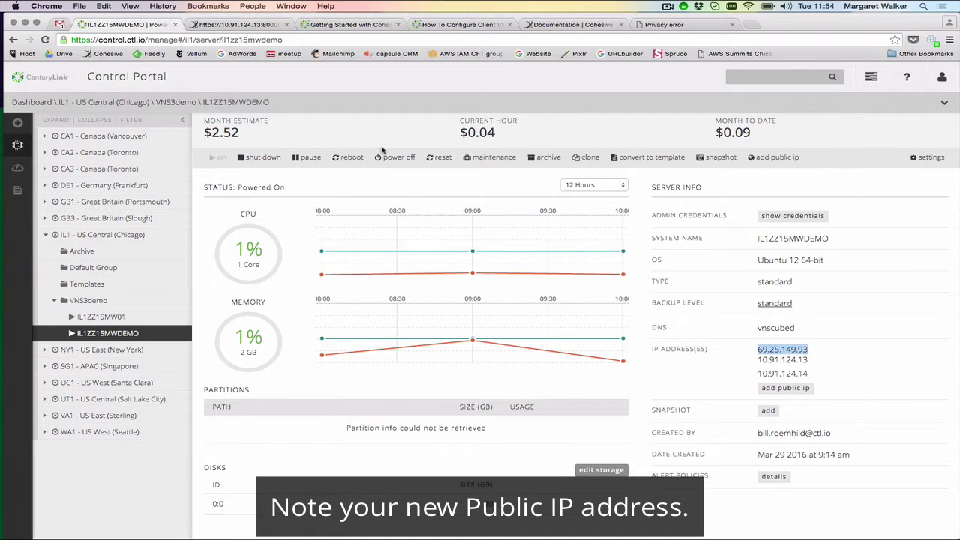
pyautogui.press('super+t')
pyautogui.write('https')
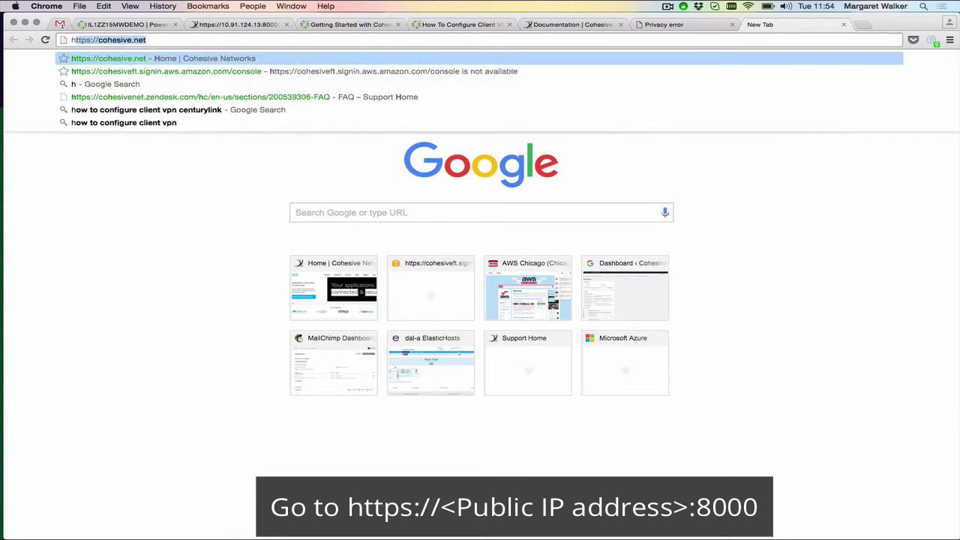
pyautogui.write('://69.25.149.93')
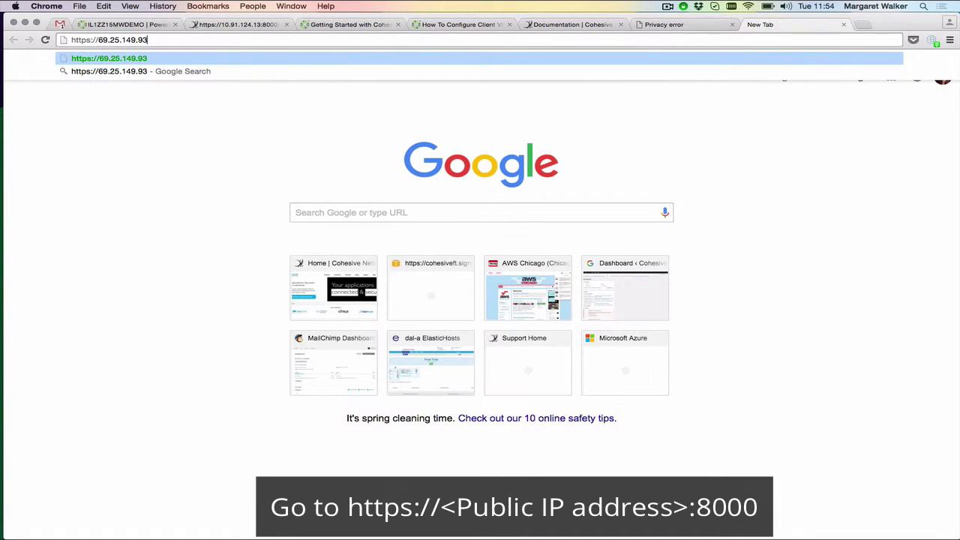
pyautogui.write(':8')
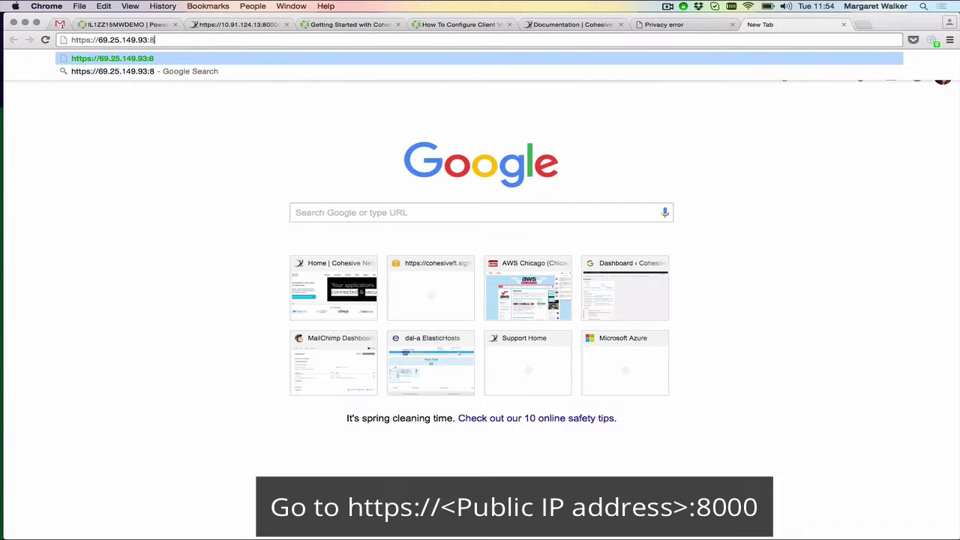
pyautogui.write('000')
pyautogui.press('Return')
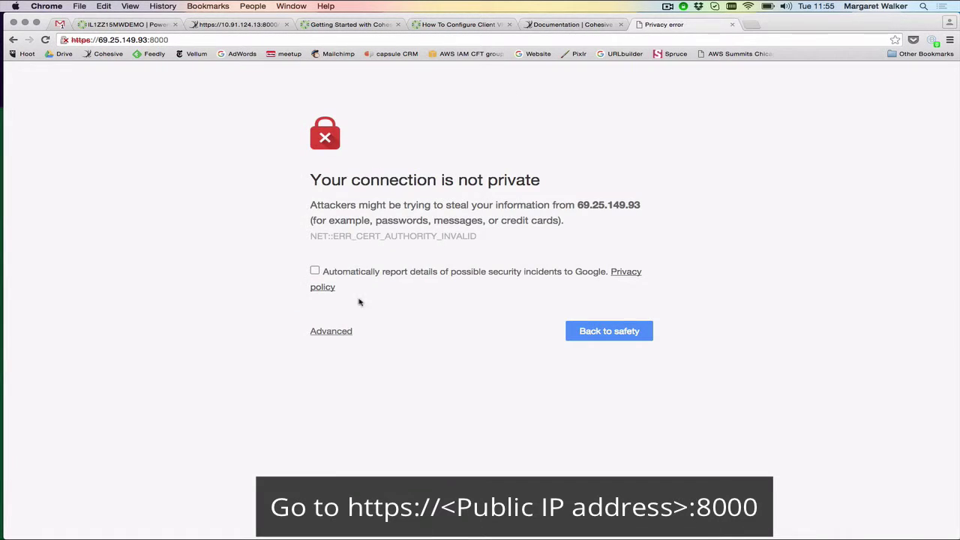
# Proceed past the certificate warning and log in with the default VNS3 username and password
pyautogui.click(336, 333)
pyautogui.click(355, 443)
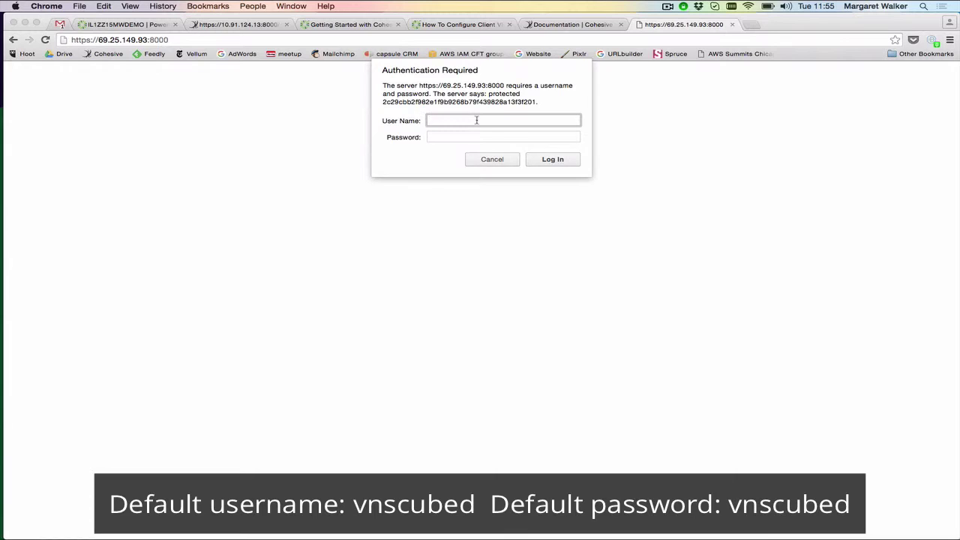
pyautogui.write('vnscubed')
pyautogui.press('Tab')
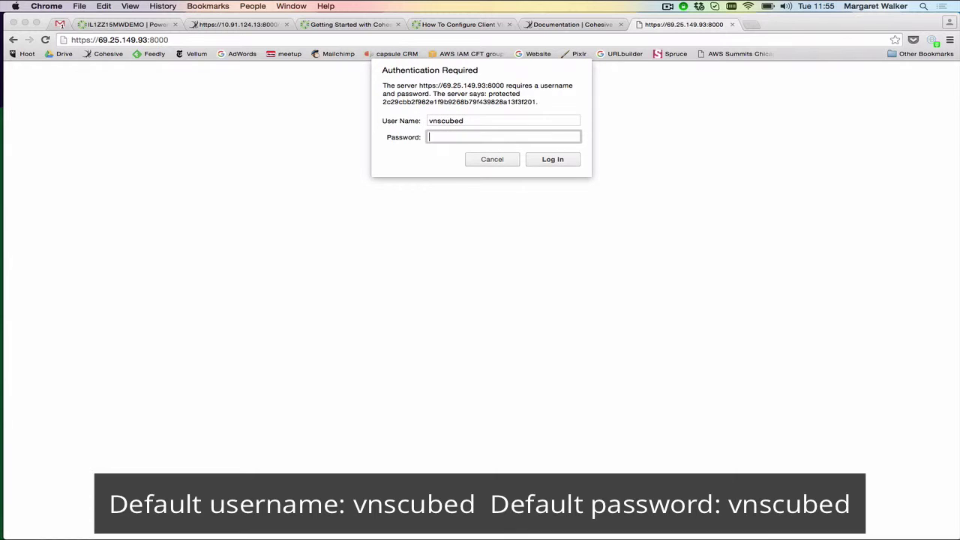
pyautogui.write('vnscubed')
pyautogui.press('Return')
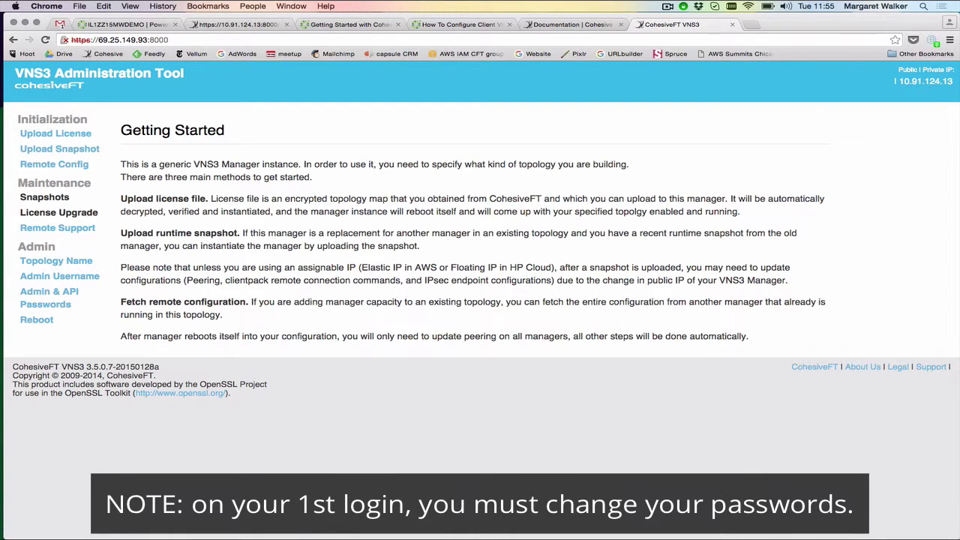
# Enter new web admin and API passwords in all four fields and apply the change
pyautogui.click(66, 295)
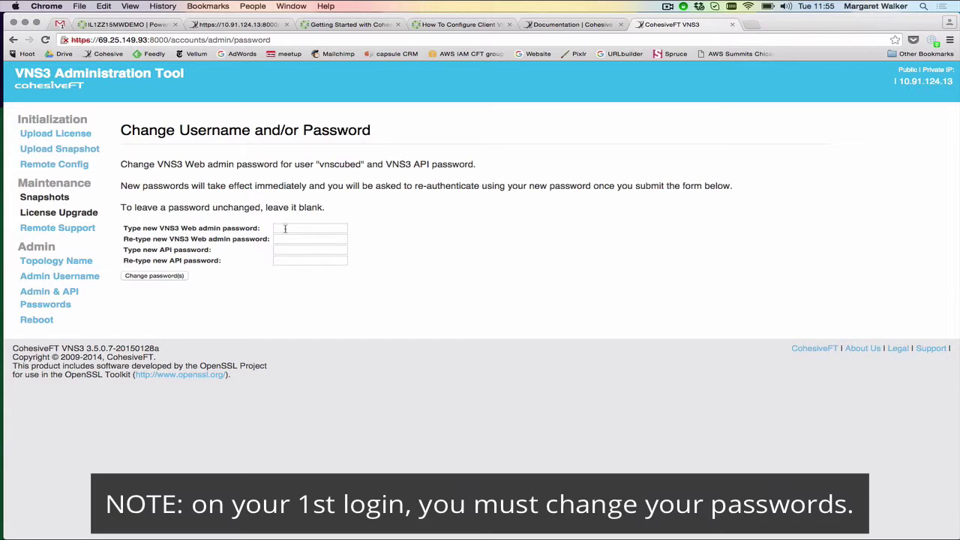
pyautogui.click(285, 229)
pyautogui.write('abcd')
pyautogui.press('Tab')
pyautogui.write('abcd')
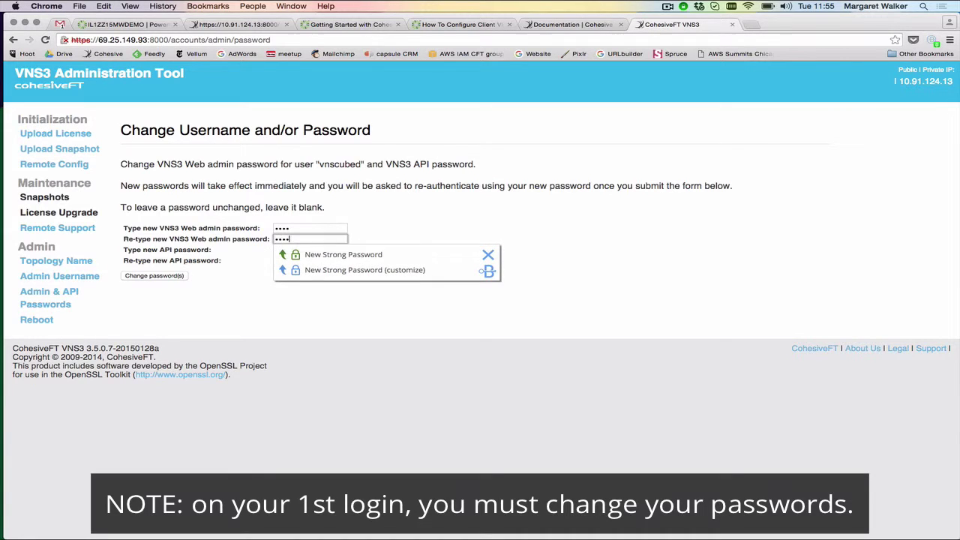
pyautogui.press('Tab')
pyautogui.write('abcd')
pyautogui.press('Tab')
pyautogui.write('abcd')
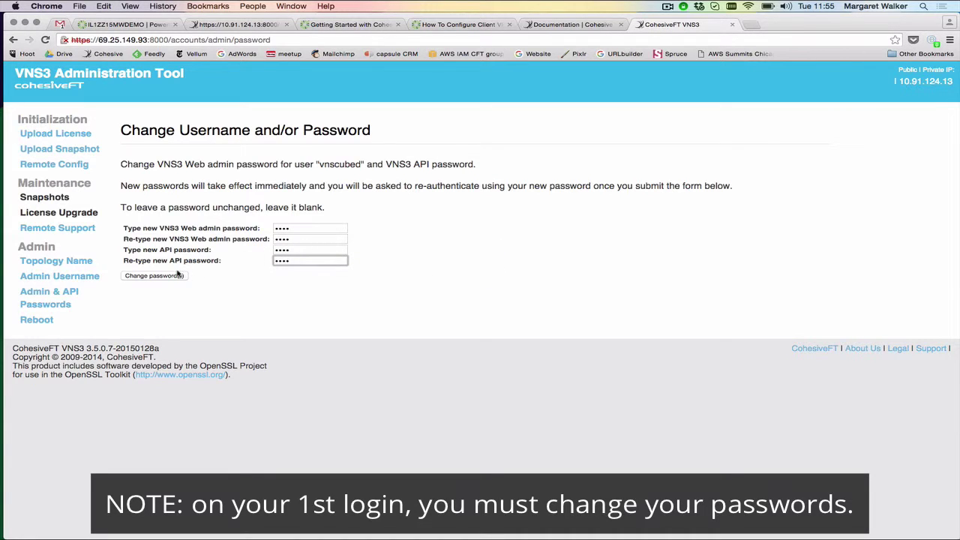
pyautogui.click(177, 275)
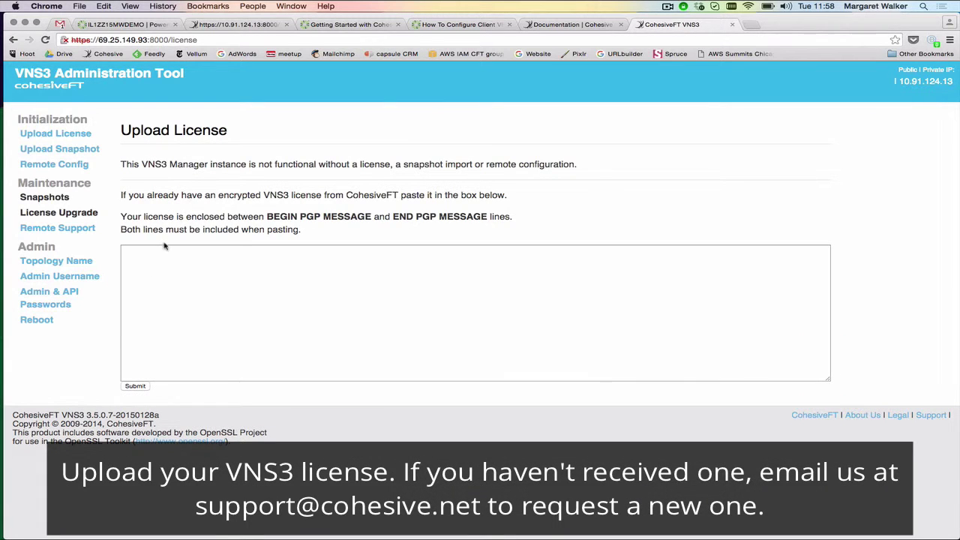
# Paste the encrypted PGP license into the license box, submit it and confirm the prompt
pyautogui.click(158, 250)
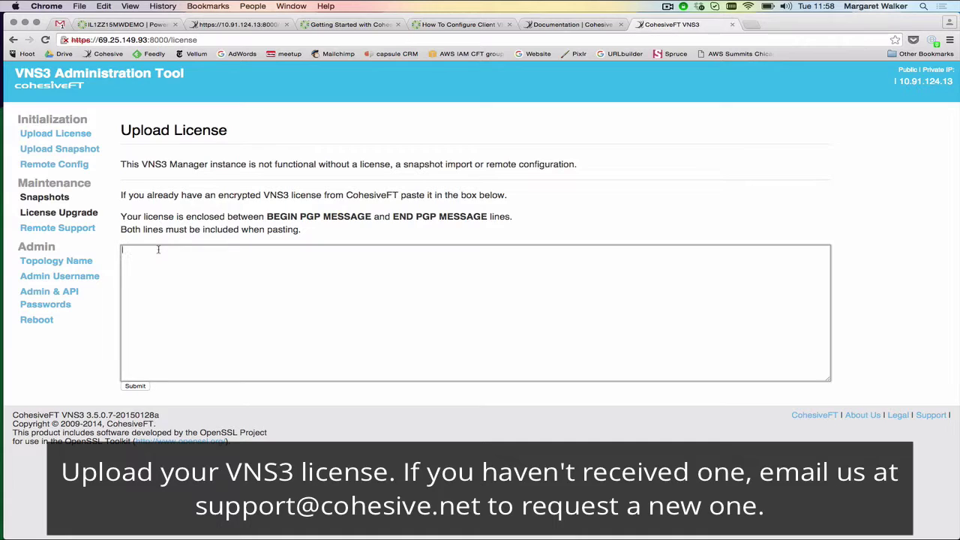
pyautogui.press('super+v')
pyautogui.scroll(10, 171, 264)
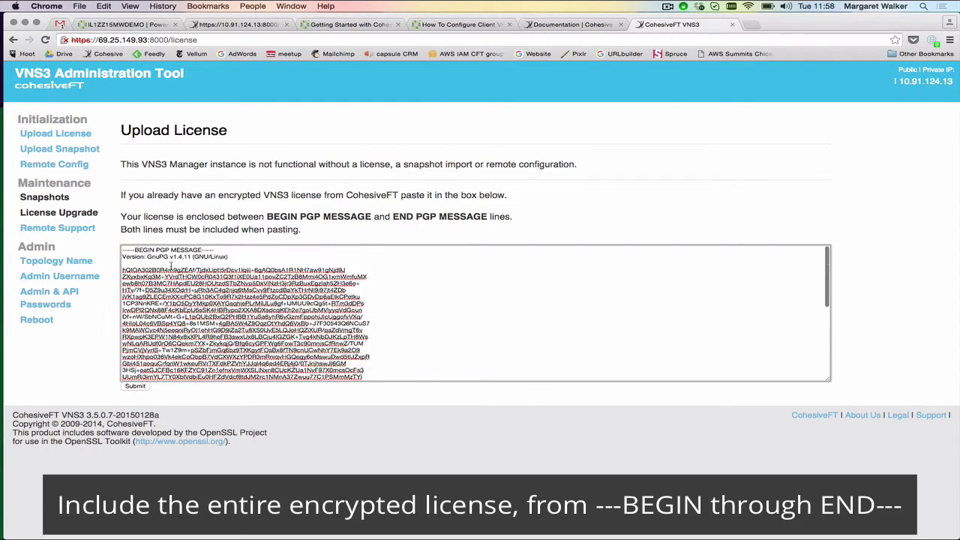
pyautogui.press('super+a')
pyautogui.press('Right')
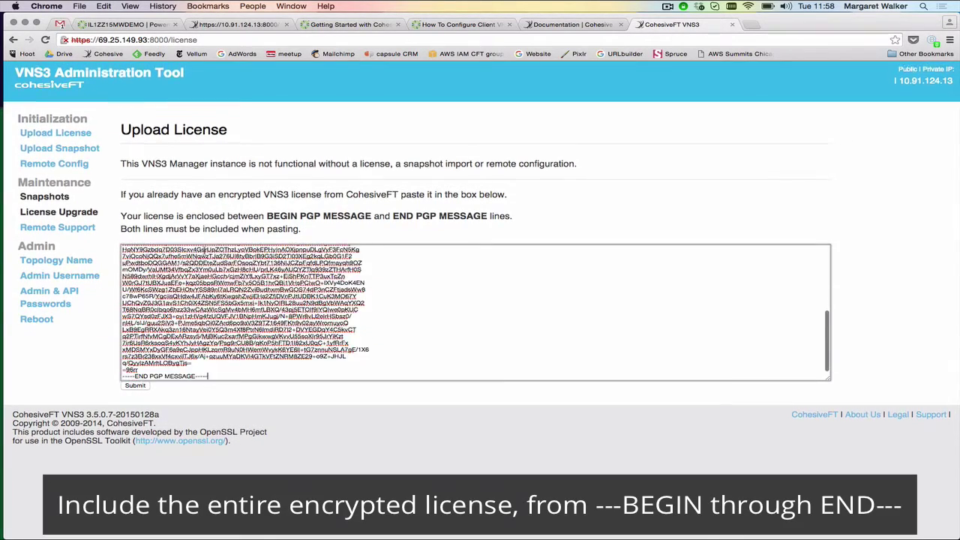
pyautogui.click(139, 386)
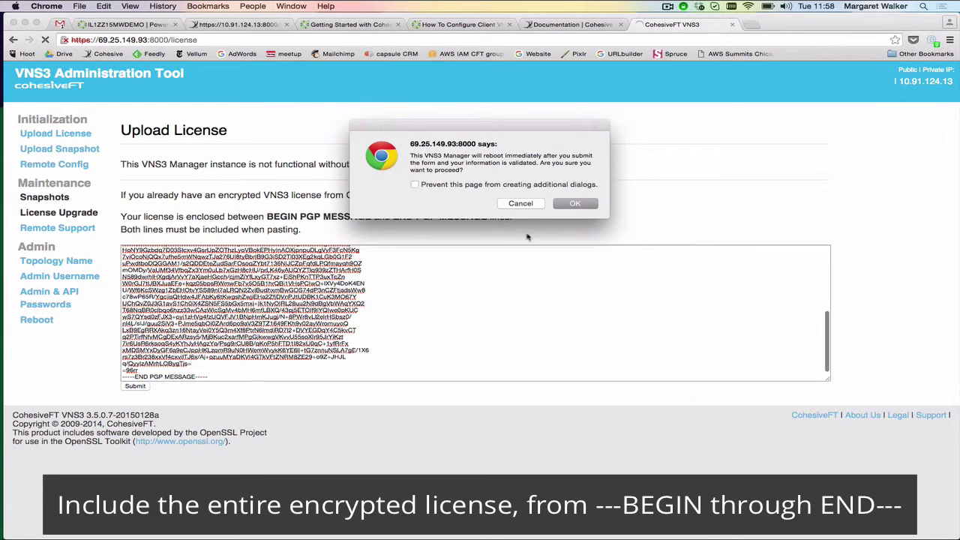
pyautogui.click(568, 209)
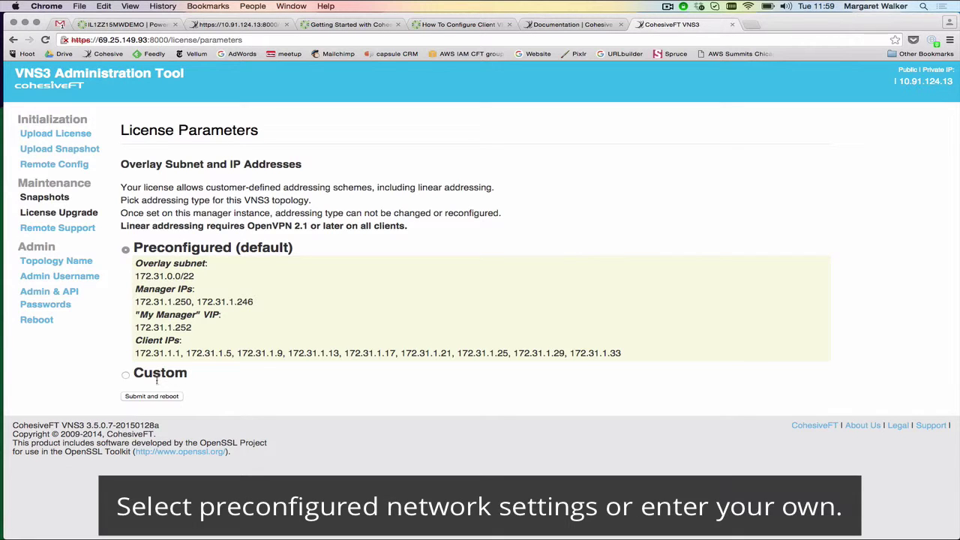
# Submit with Preconfigured (default) addressing and confirm the manager reboot
pyautogui.click(152, 396)
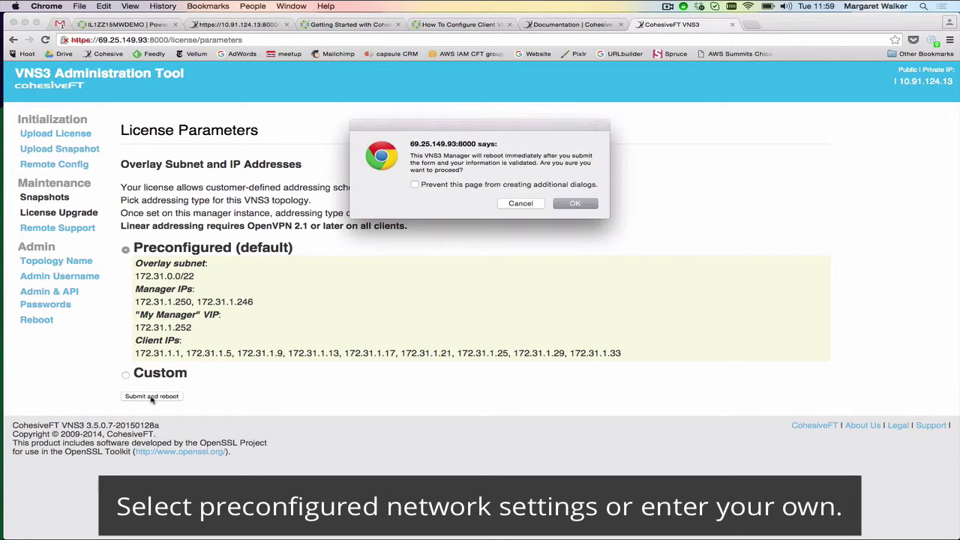
pyautogui.click(564, 207)
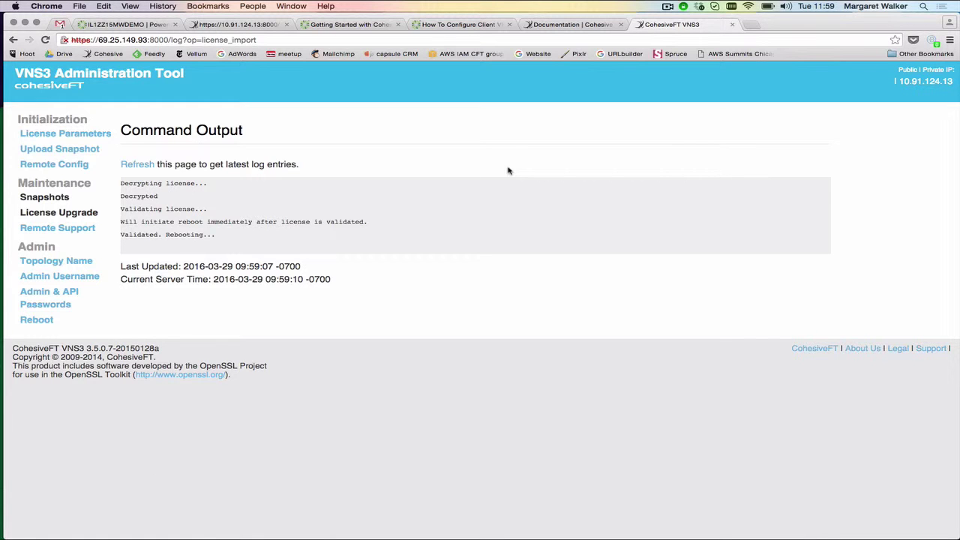
# Switch to the Cohesive documentation page and scroll to the VNS3 3.5 configuration guides list
pyautogui.click(555, 29)
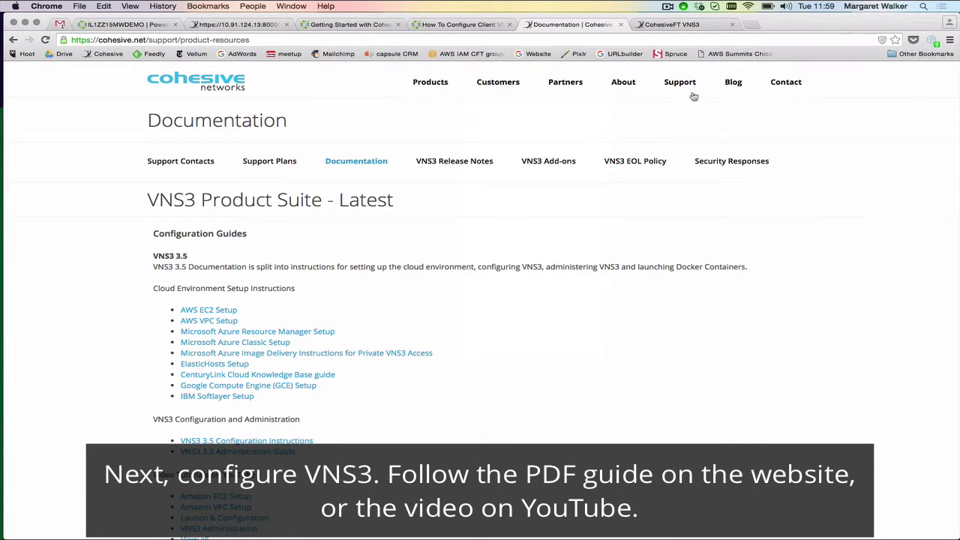
pyautogui.moveTo(682, 88)
pyautogui.scroll(-3, 409, 309)
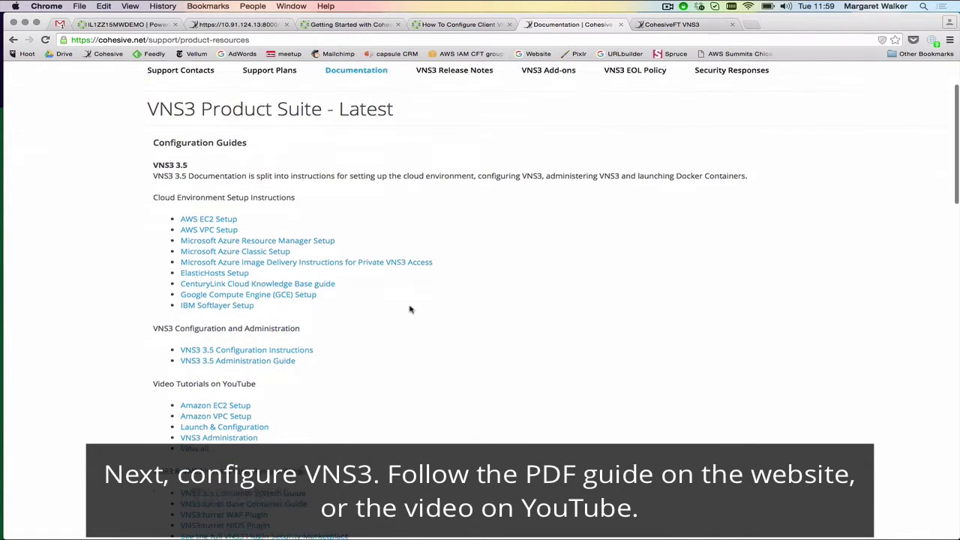